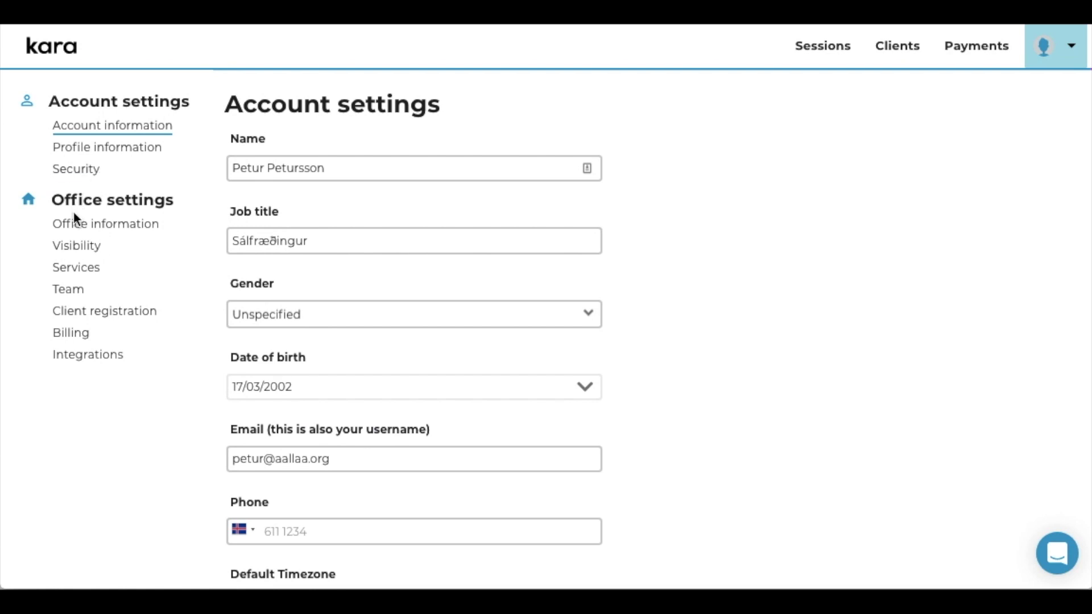
From Integrations, open Kara pay in the Available list and start adding the integration.
left_click(83, 356)
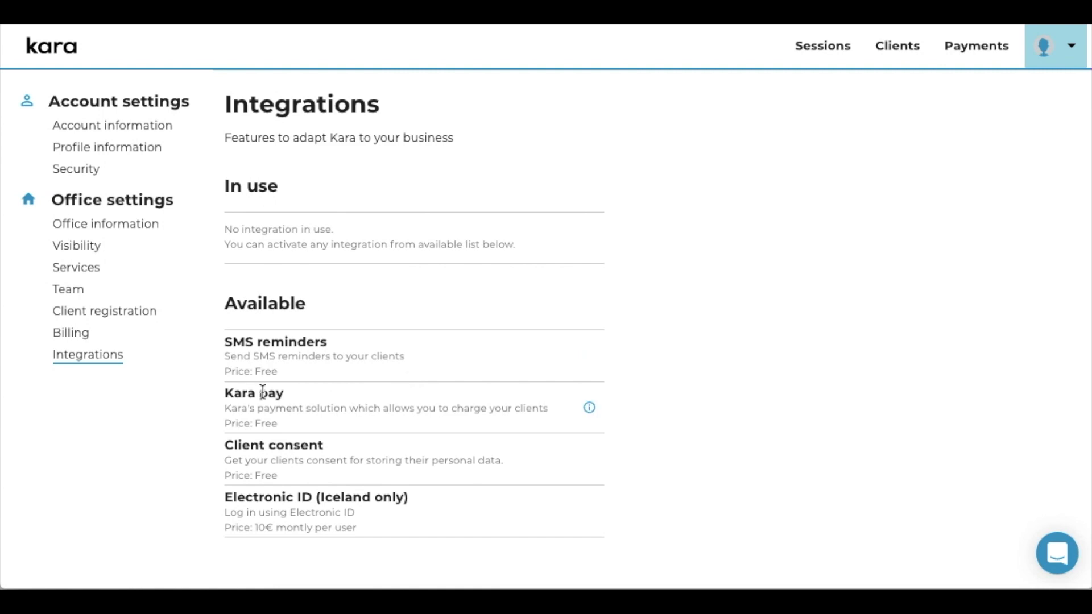
left_click(590, 408)
left_click(535, 393)
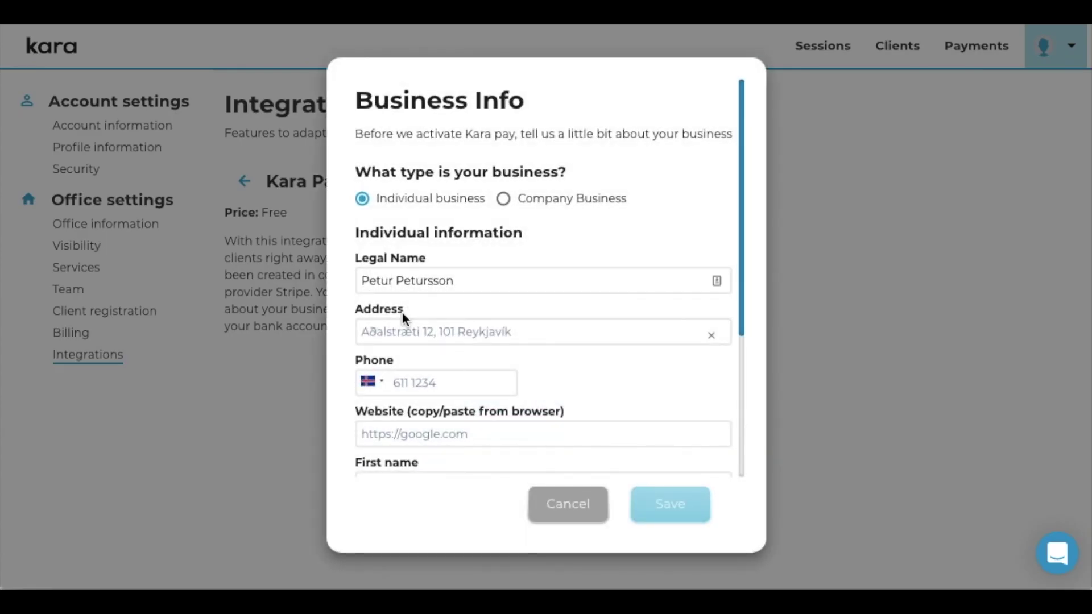
Enter the business address by picking the suggested street from the address lookup.
left_click(398, 328)
type("H.C.")
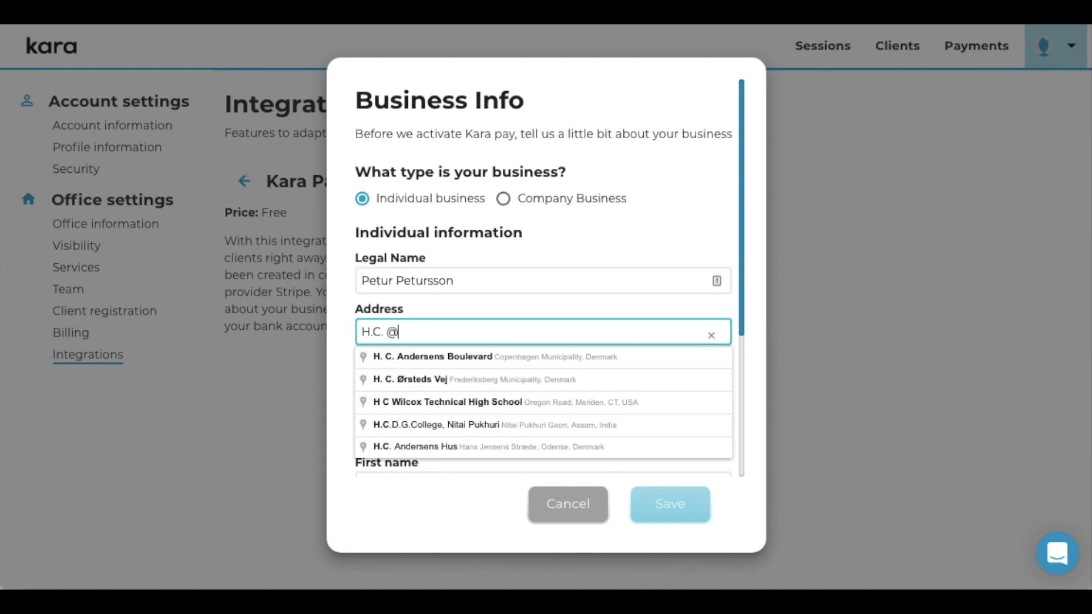
key("Down")
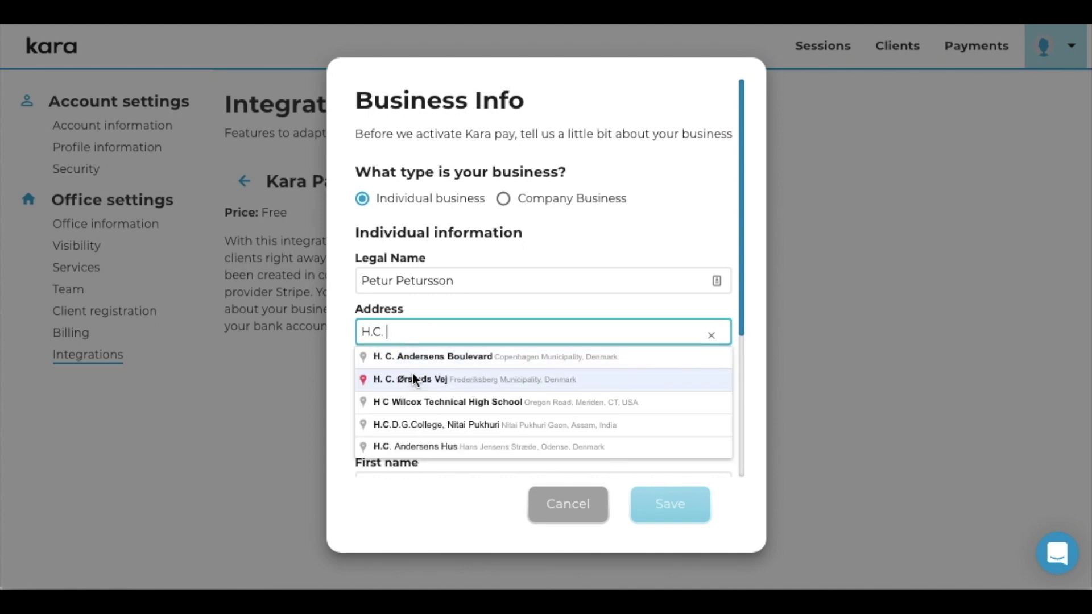
left_click(412, 373)
Set the phone country to Denmark and enter the business phone number.
left_click(412, 378)
left_click(370, 389)
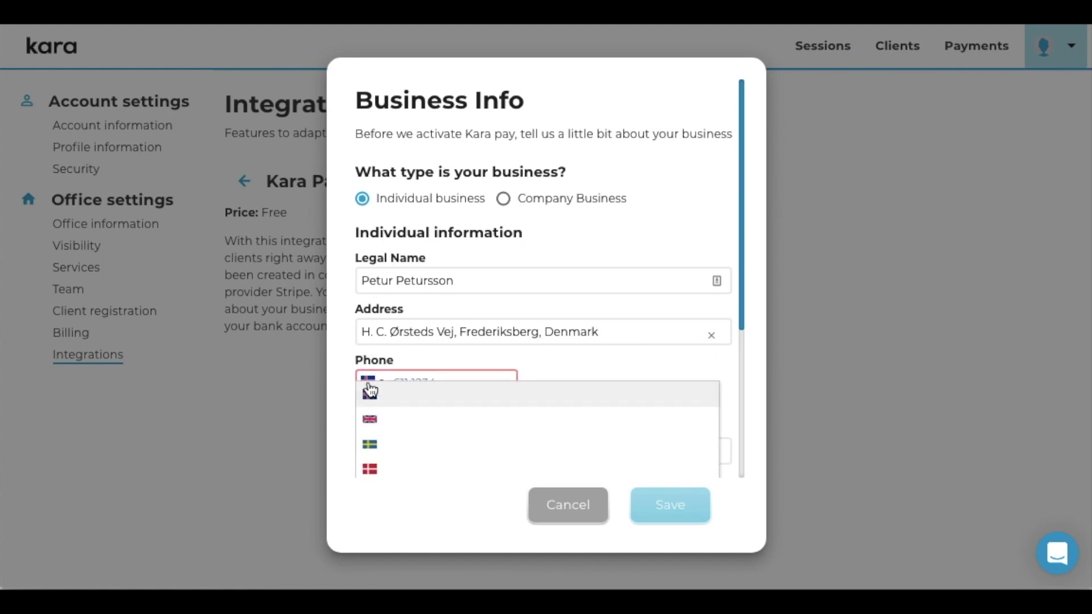
left_click(380, 464)
left_click(429, 393)
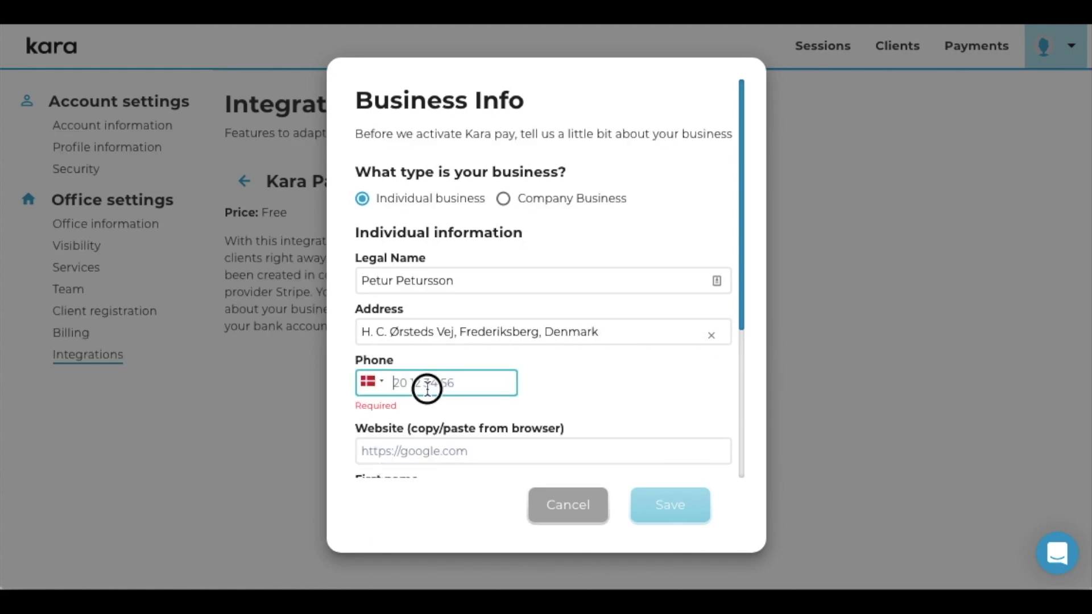
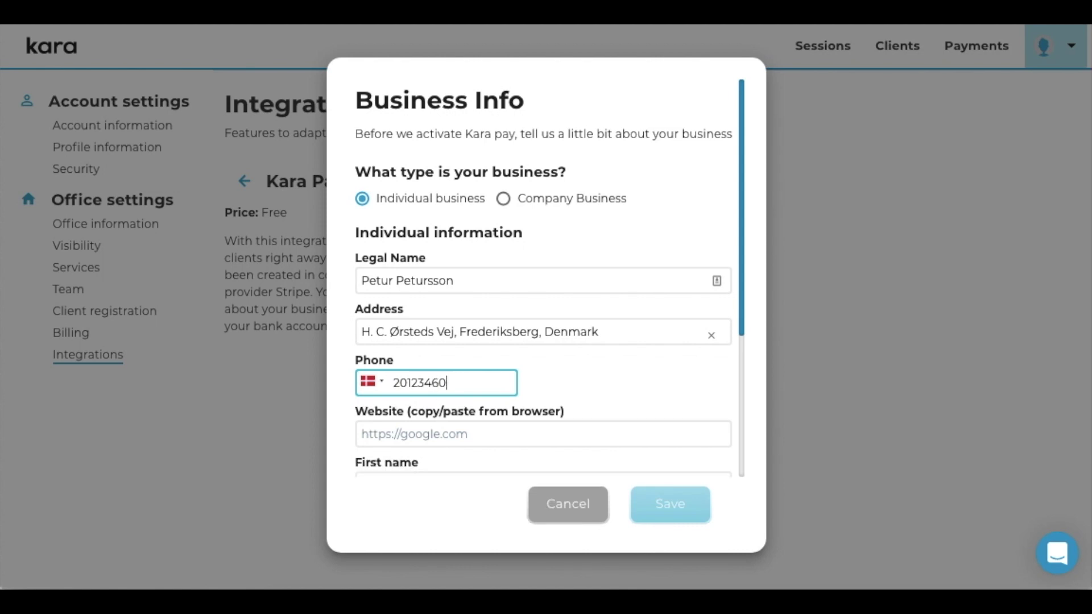
Paste the business website address into the website field.
left_click(462, 432)
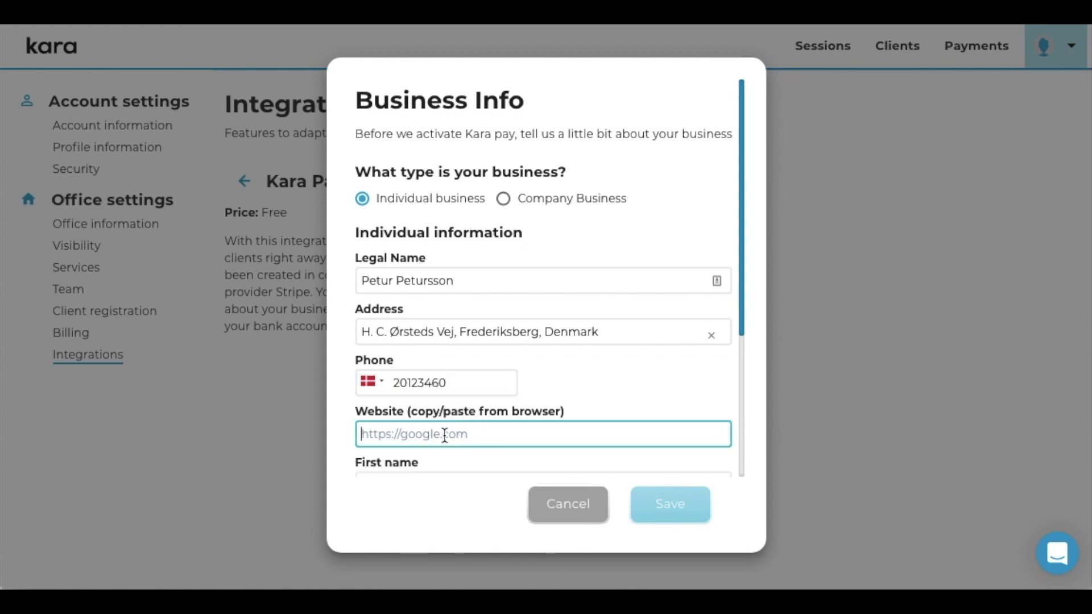
type("https://www.mbl.is/frettir/")
scroll(524, 414, "down", 4)
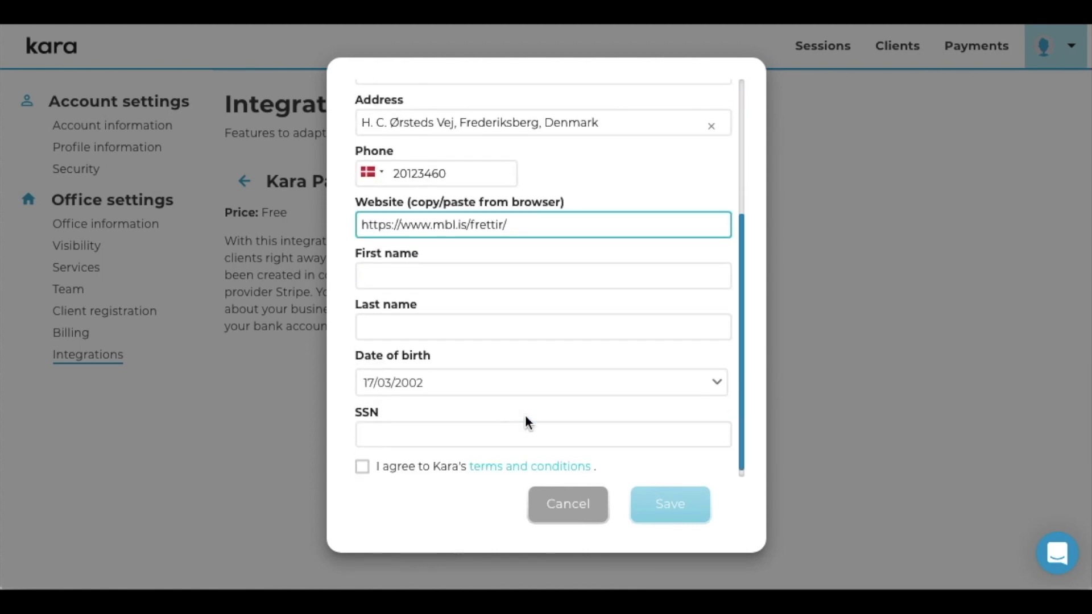
Fill in the owner's first and last name, then dismiss the Business Info form.
left_click(472, 278)
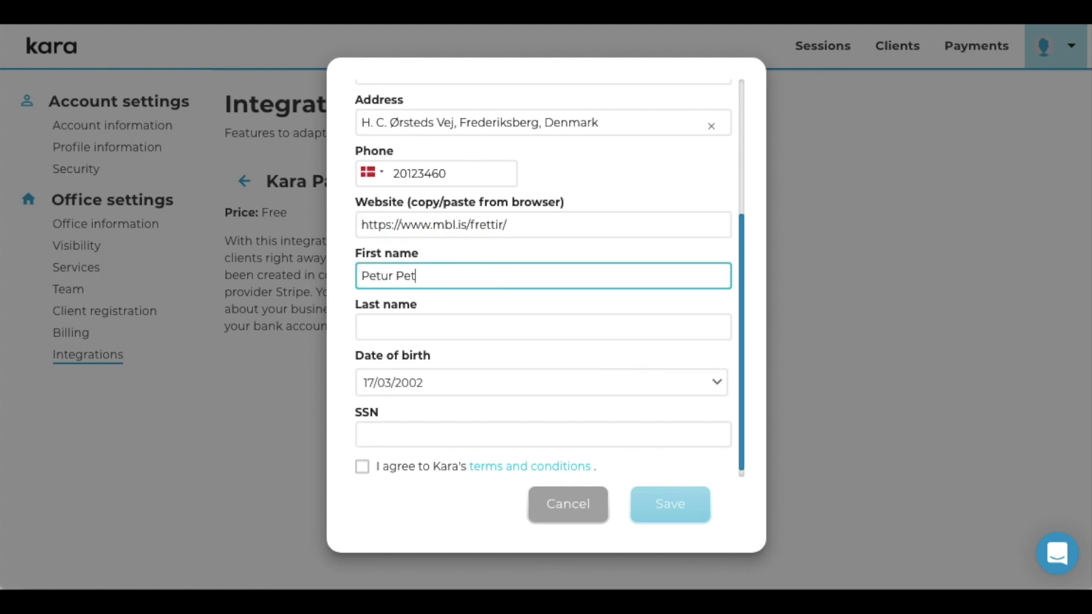
key("Tab")
type("P")
key("BackSpace")
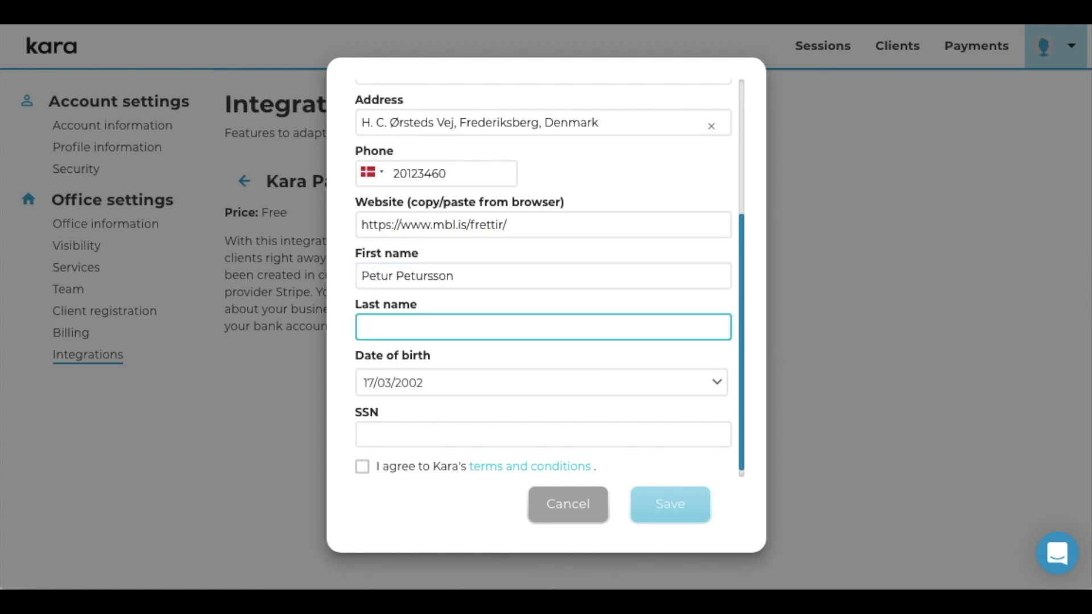
type("Petursson")
key("Tab")
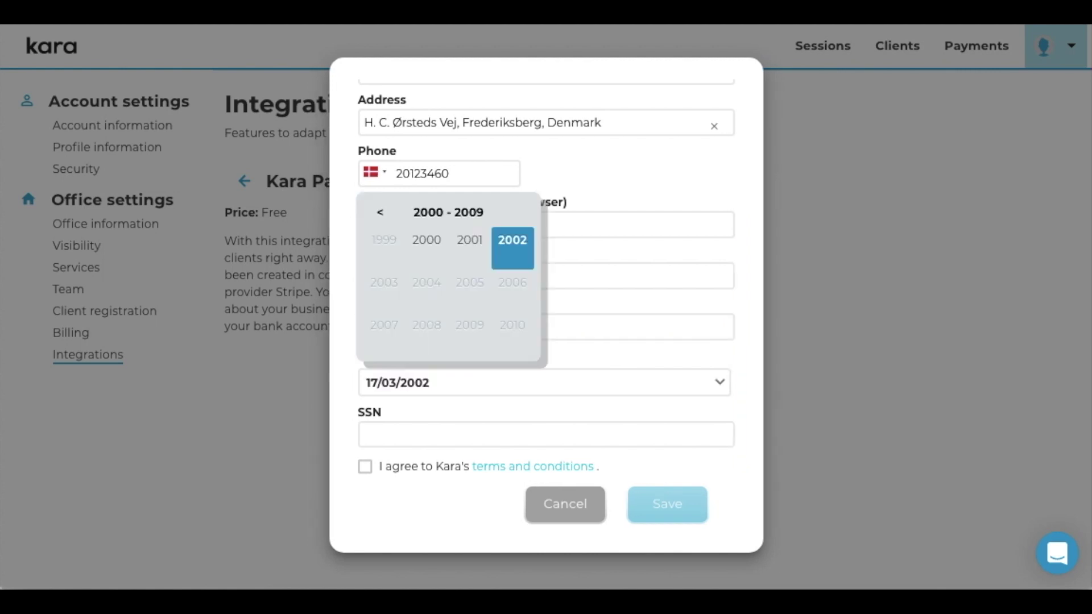
key("Escape")
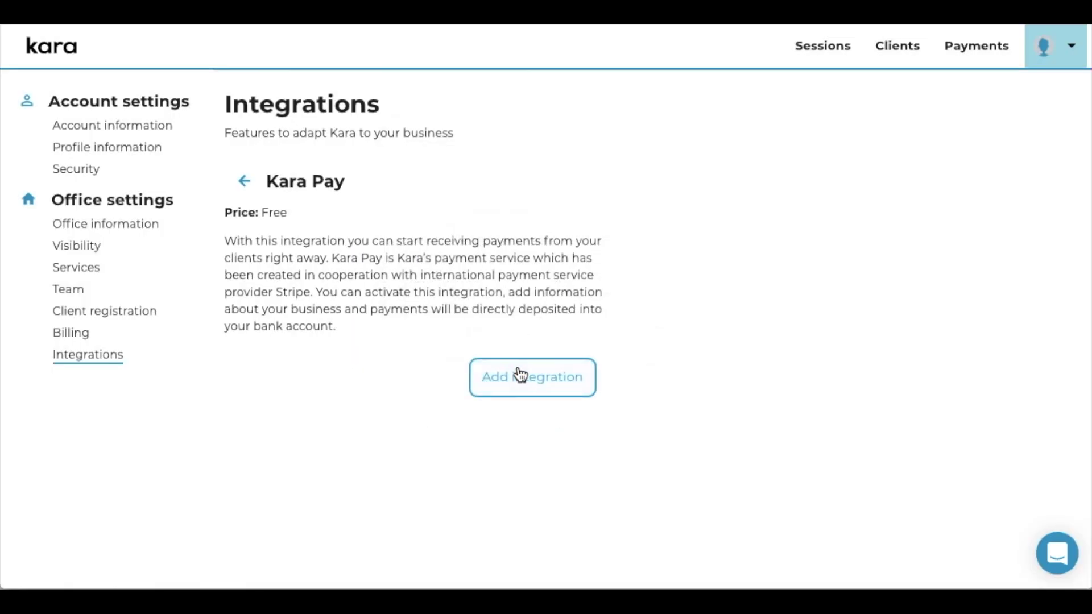
Reopen the Business Info form and trim the surname out of the First name field.
left_click(516, 367)
scroll(504, 326, "down", 4)
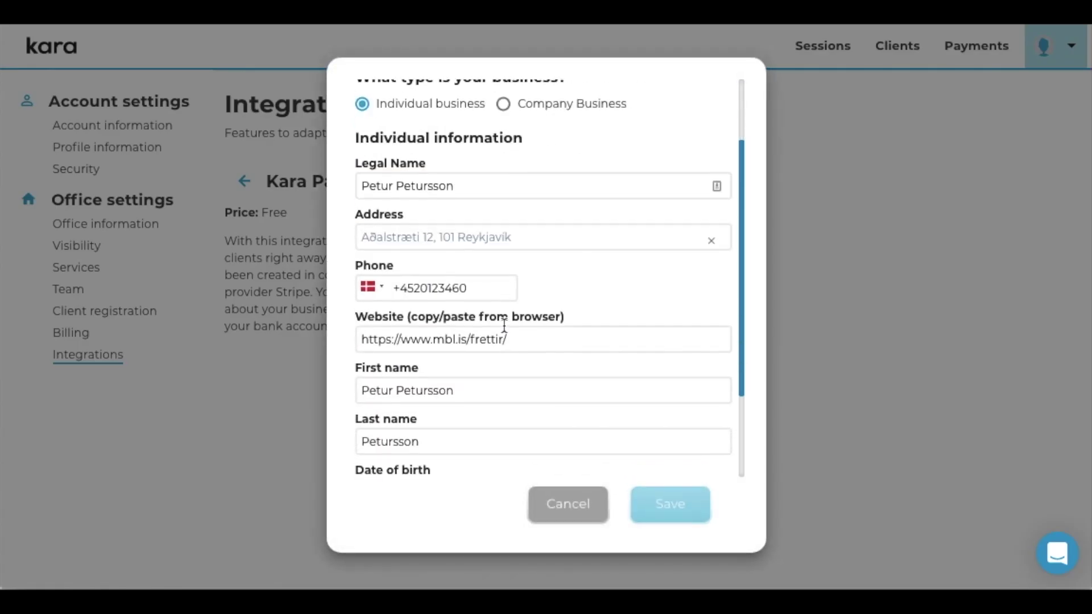
left_click(478, 266)
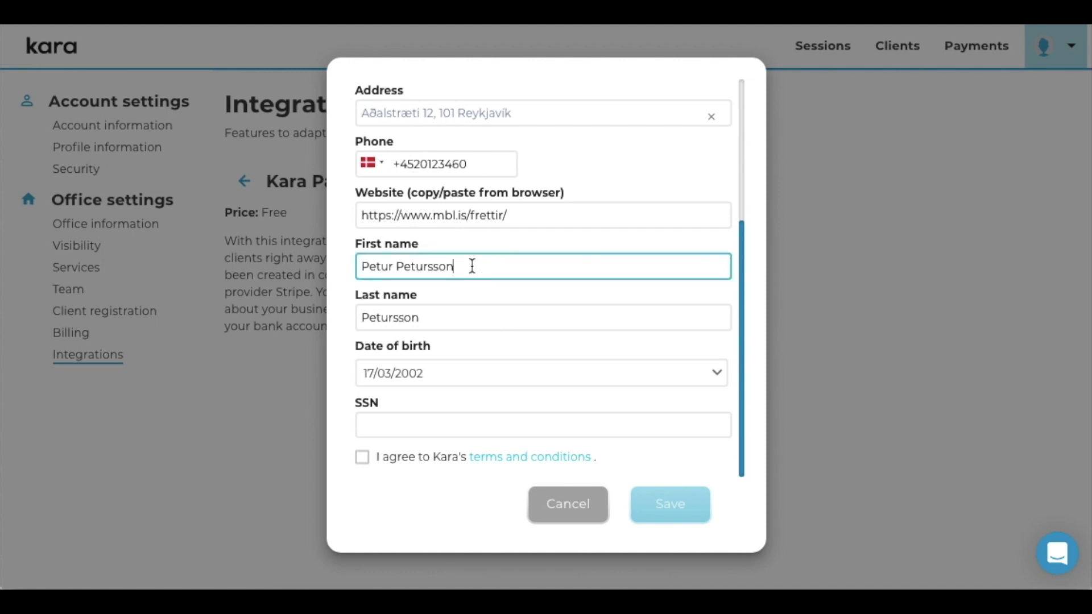
key("ctrl+shift+Left")
key("BackSpace")
Set the date of birth to 01/01/1990.
left_click(449, 373)
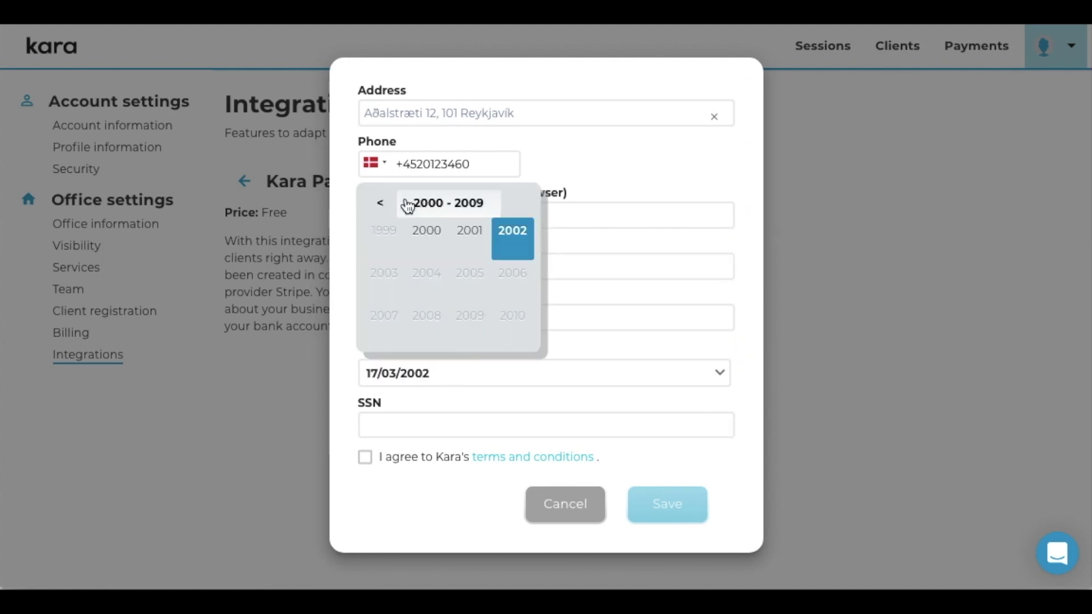
left_click(381, 204)
left_click(415, 234)
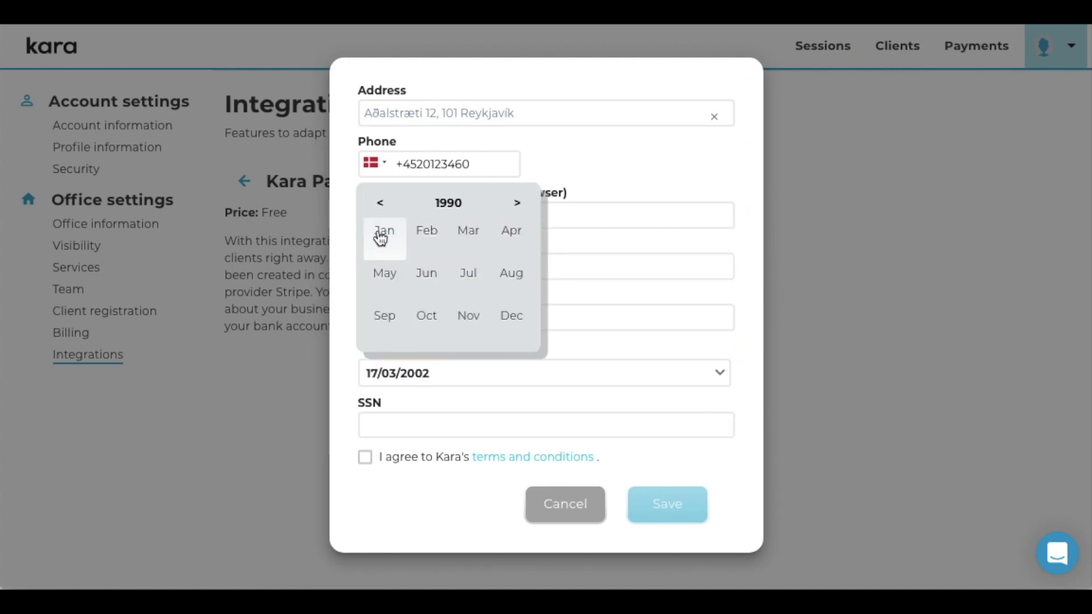
left_click(383, 233)
left_click(380, 196)
Enter the social security number and accept Kara's terms and conditions.
left_click(392, 418)
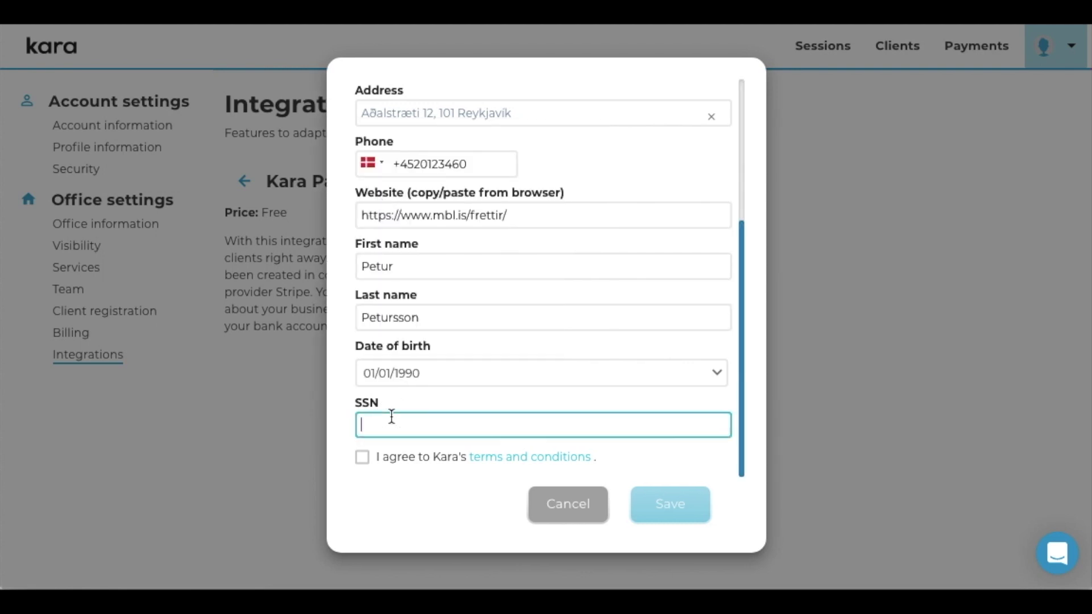
left_click(362, 458)
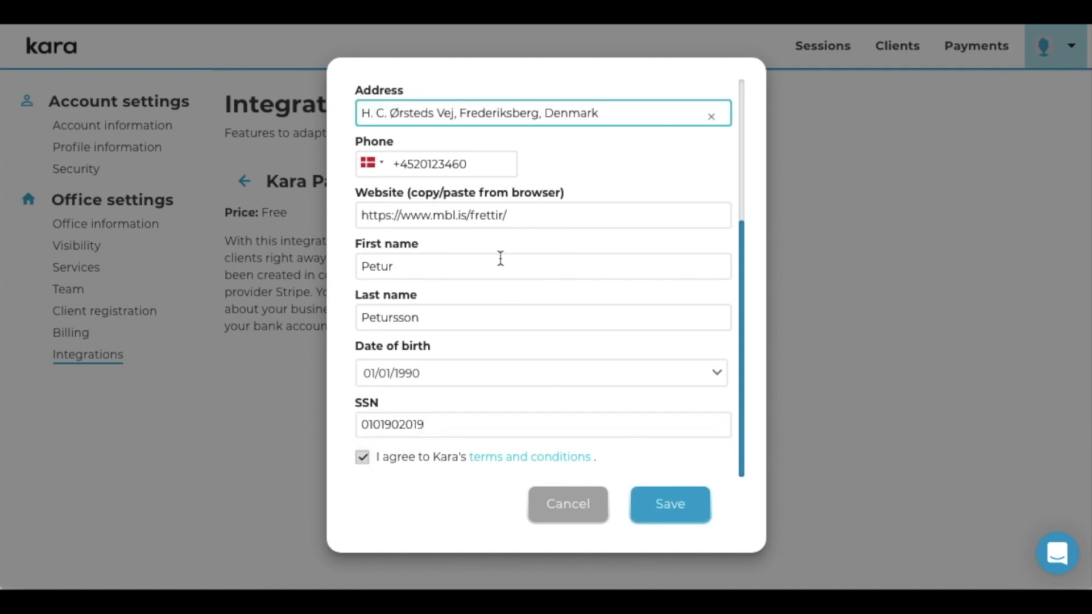
Clear and re-pick the suggested business address, then save the Kara Pay activation details.
left_click_drag(358, 215, 398, 215)
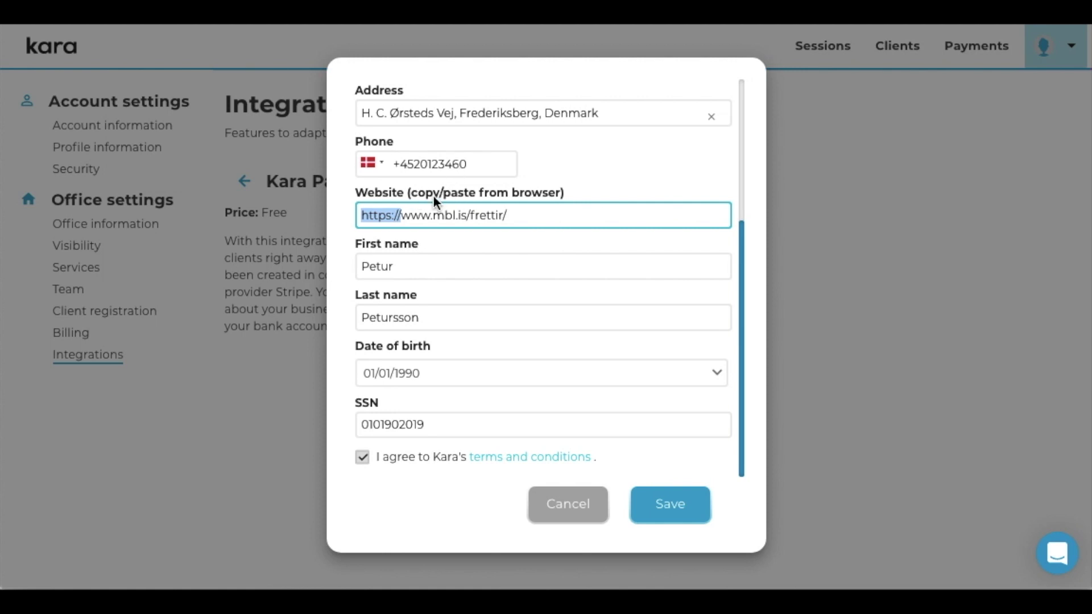
scroll(512, 209, "up", 2)
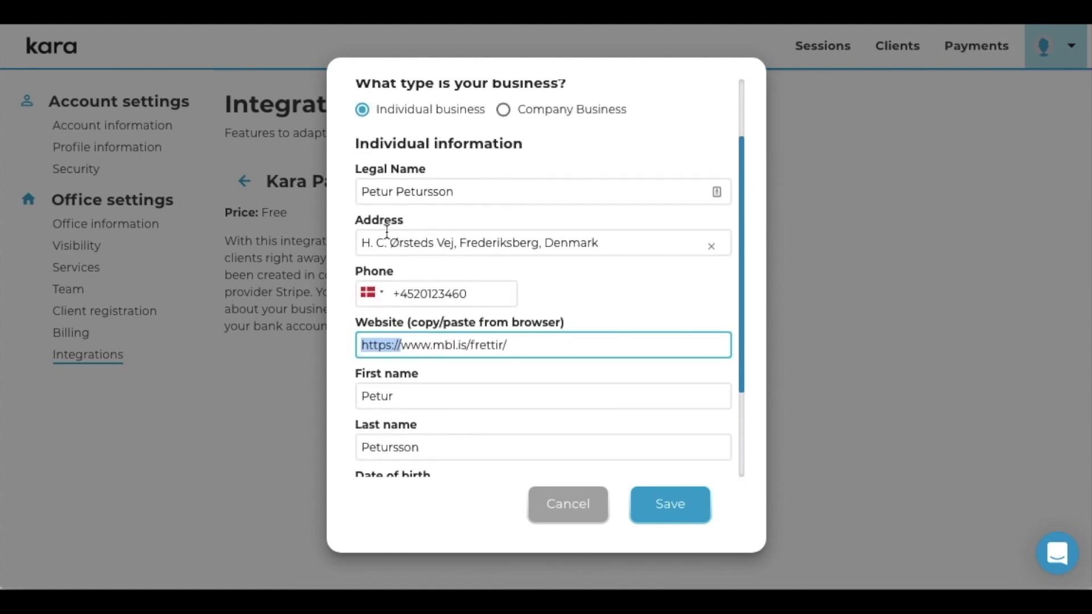
left_click(365, 242)
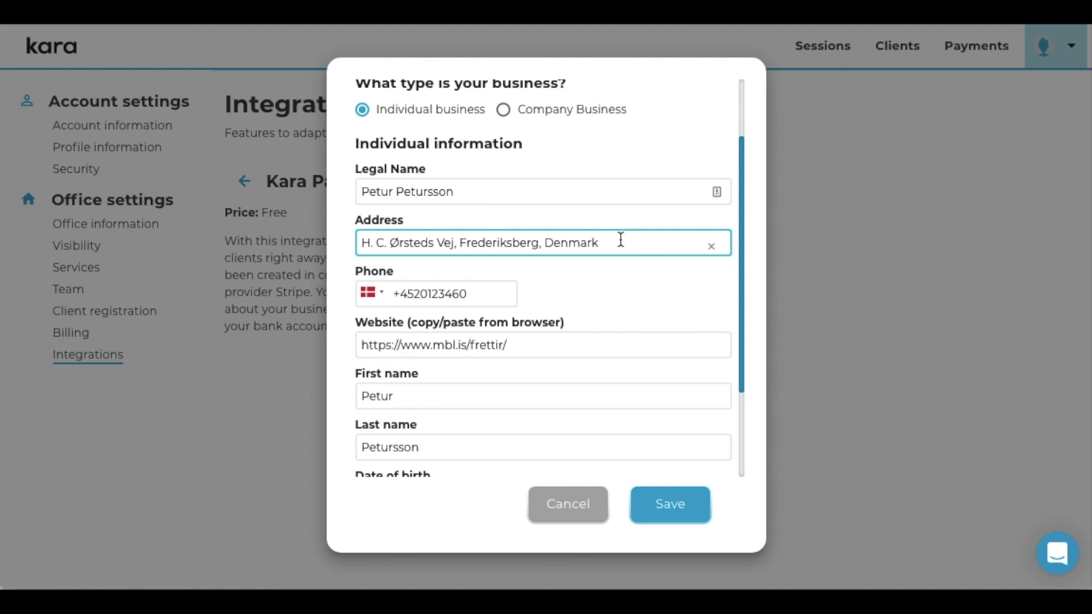
left_click(711, 246)
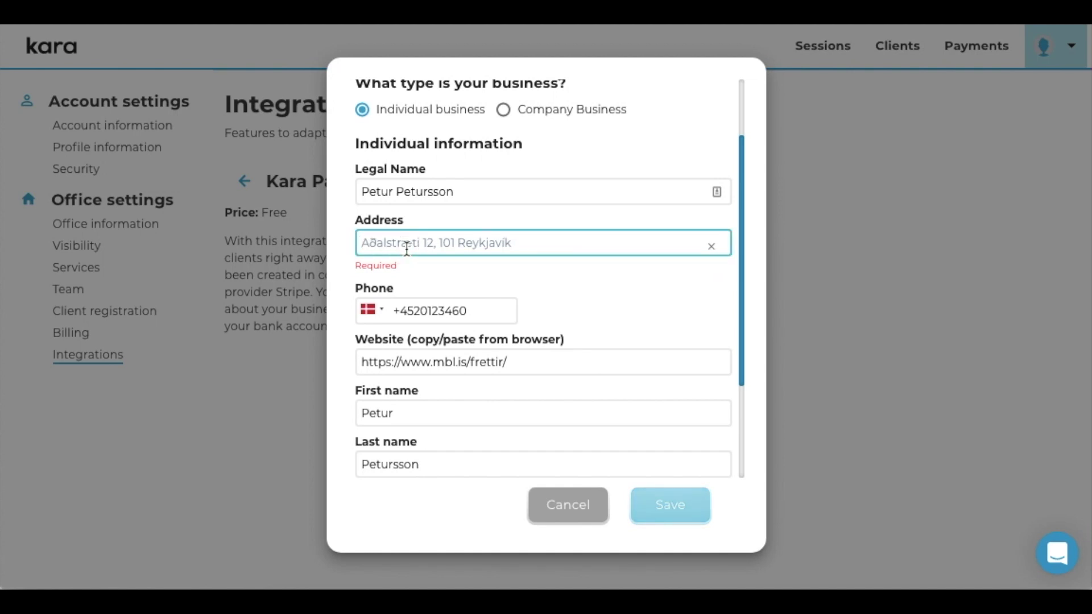
type("H.C")
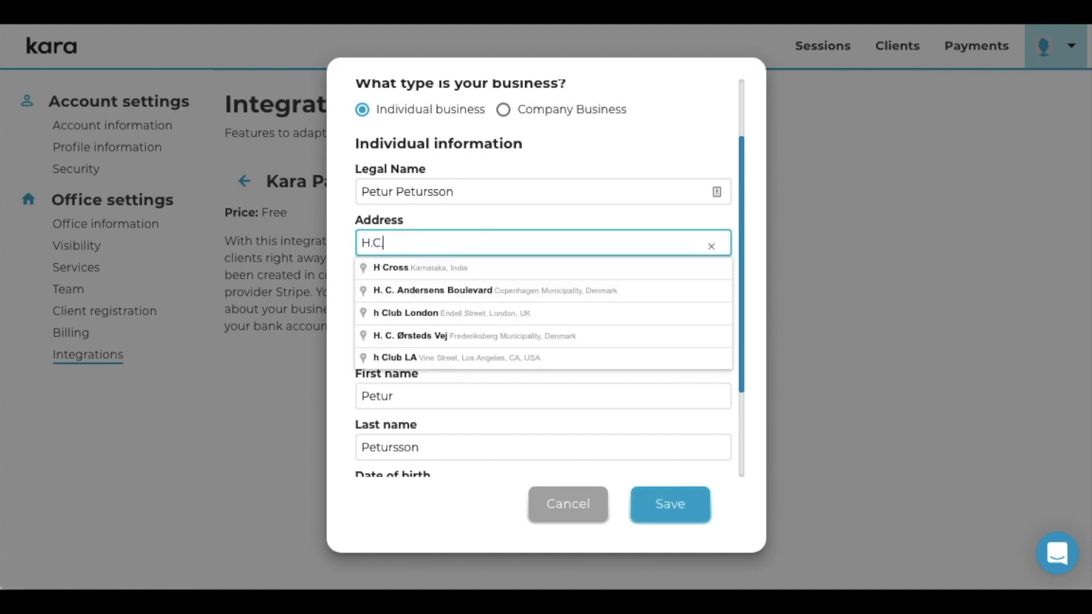
type(".")
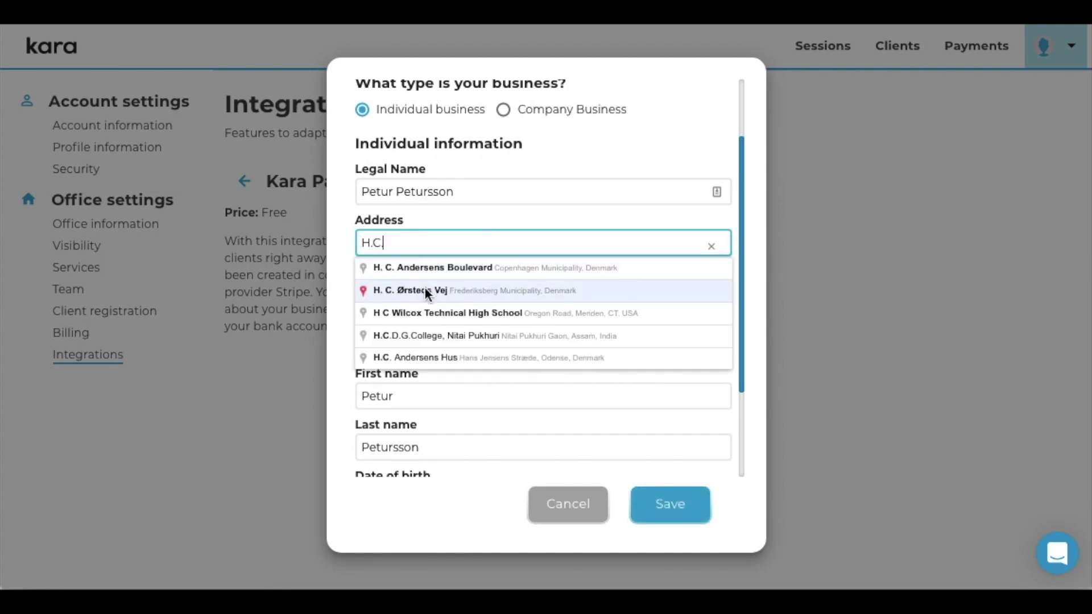
left_click(425, 290)
scroll(643, 350, "down", 3)
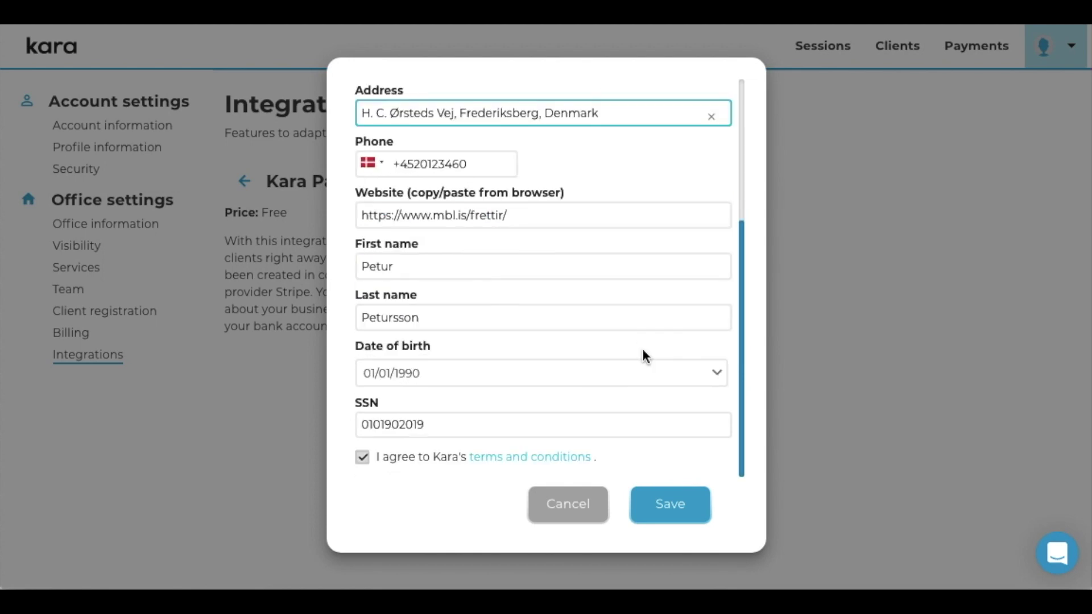
left_click(661, 510)
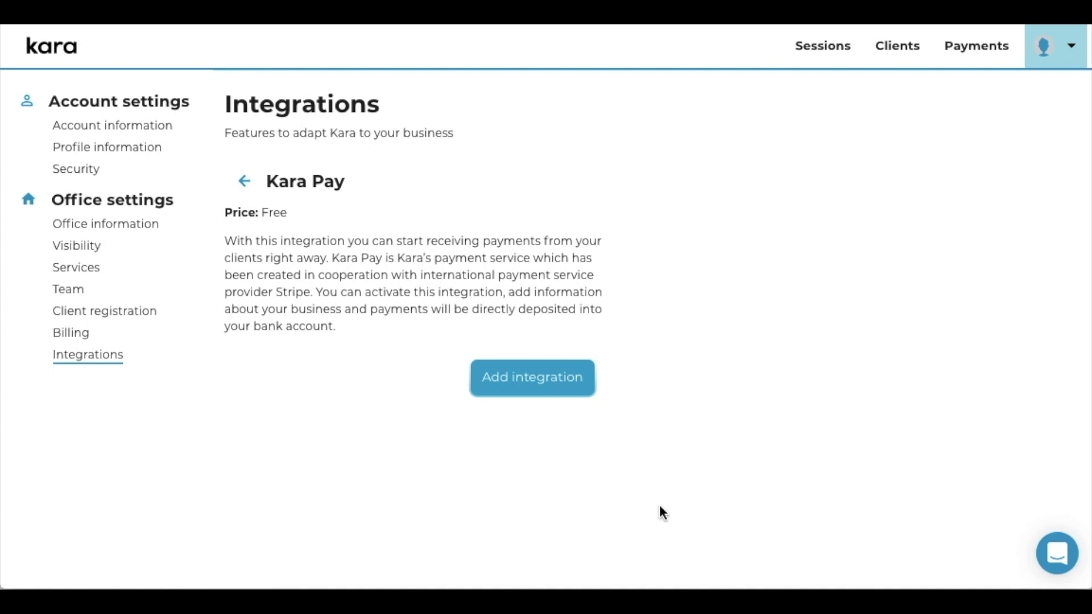
Start a new bank account on the activated Kara Pay page and scroll through its fields.
scroll(660, 504, "down", 2)
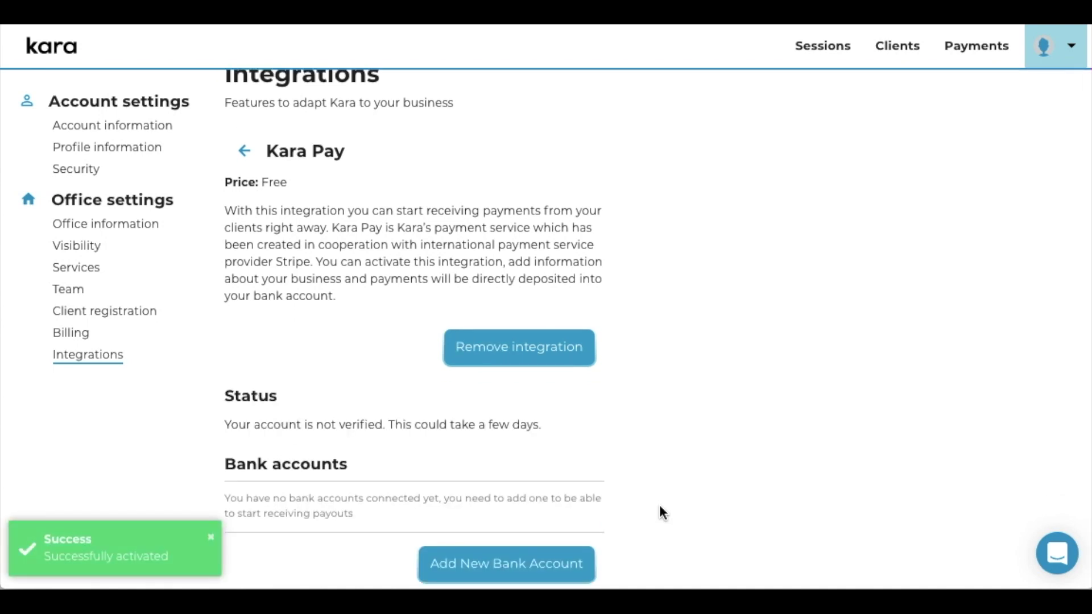
scroll(461, 472, "down", 1)
scroll(462, 475, "down", 3)
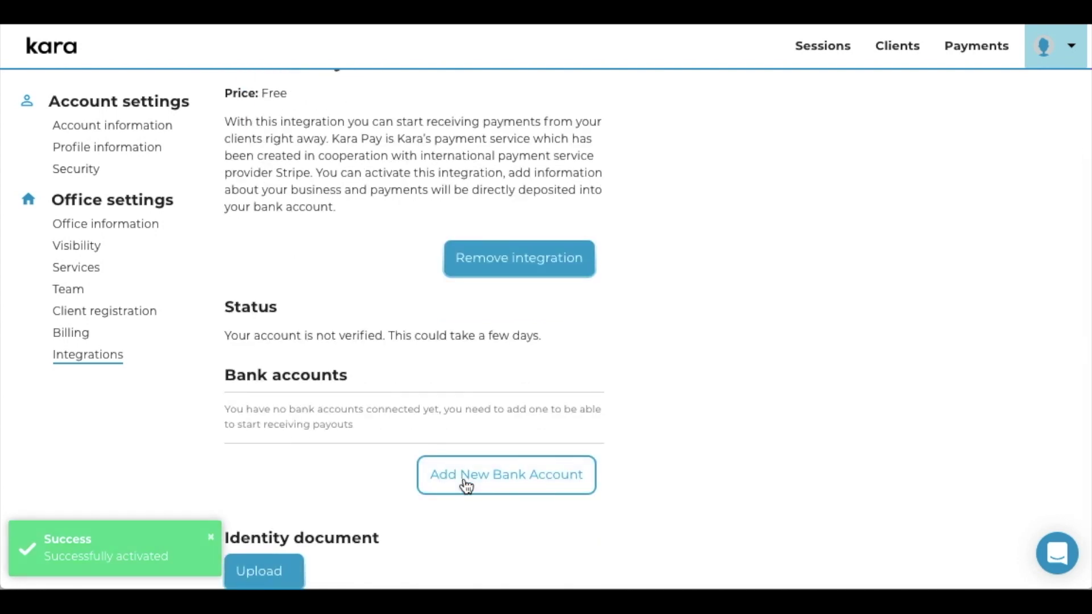
left_click(465, 486)
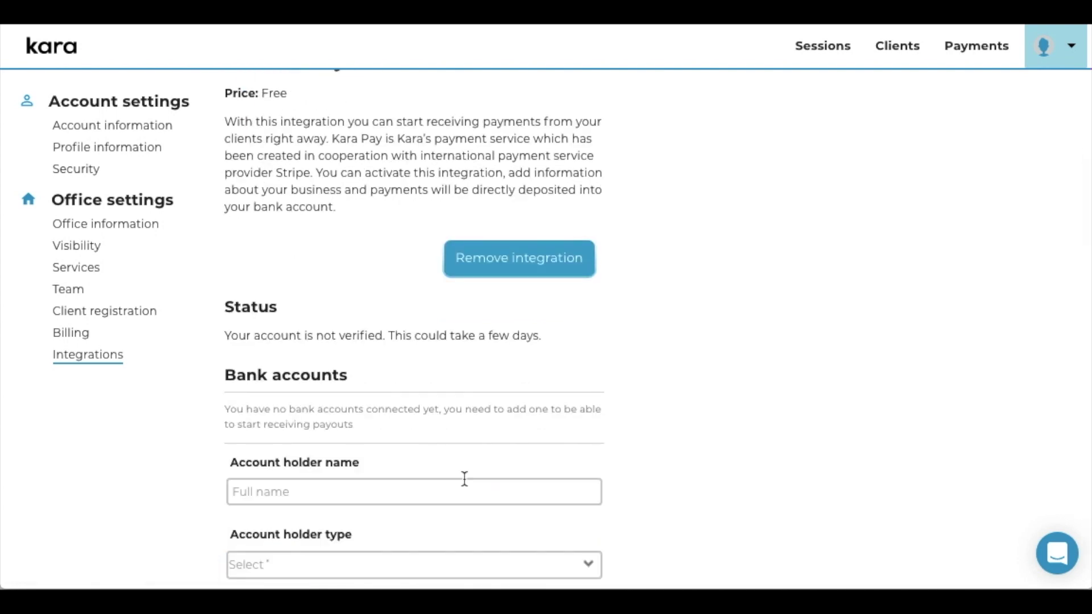
scroll(631, 460, "down", 4)
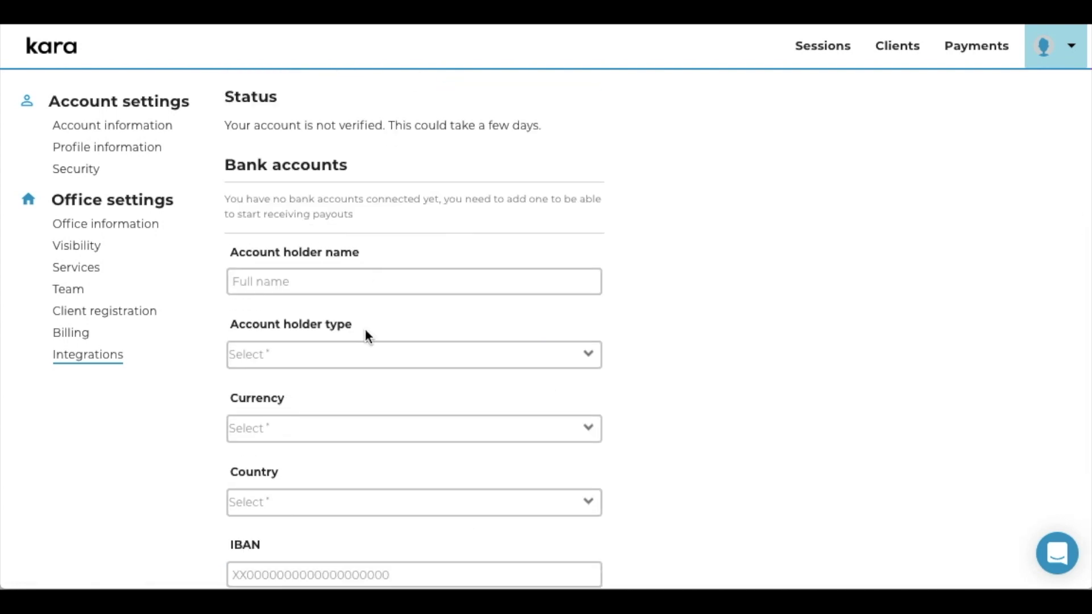
scroll(364, 332, "down", 3)
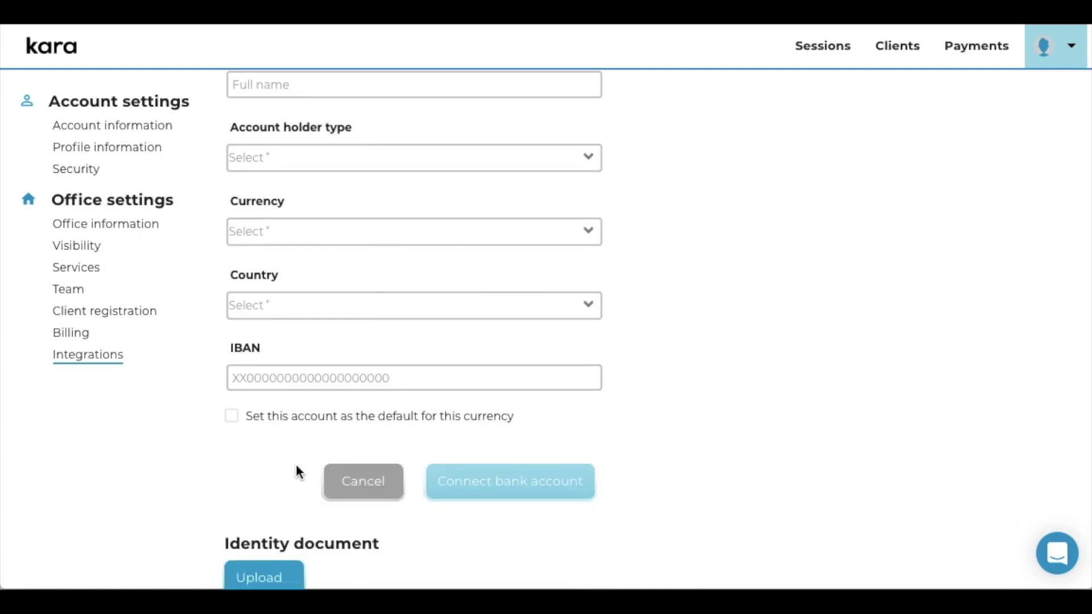
scroll(296, 464, "down", 1)
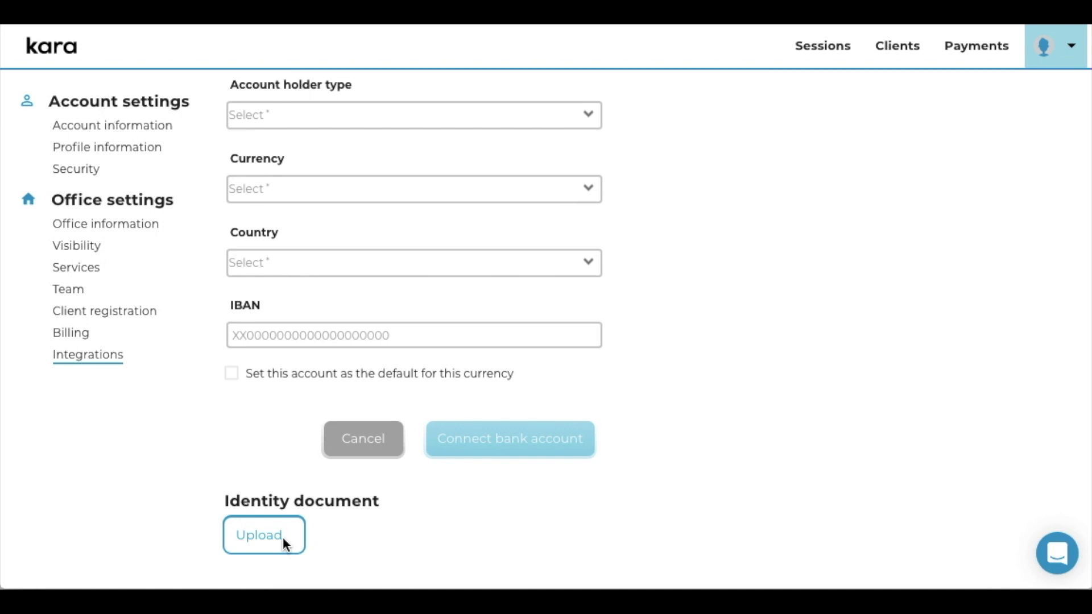
left_click(283, 543)
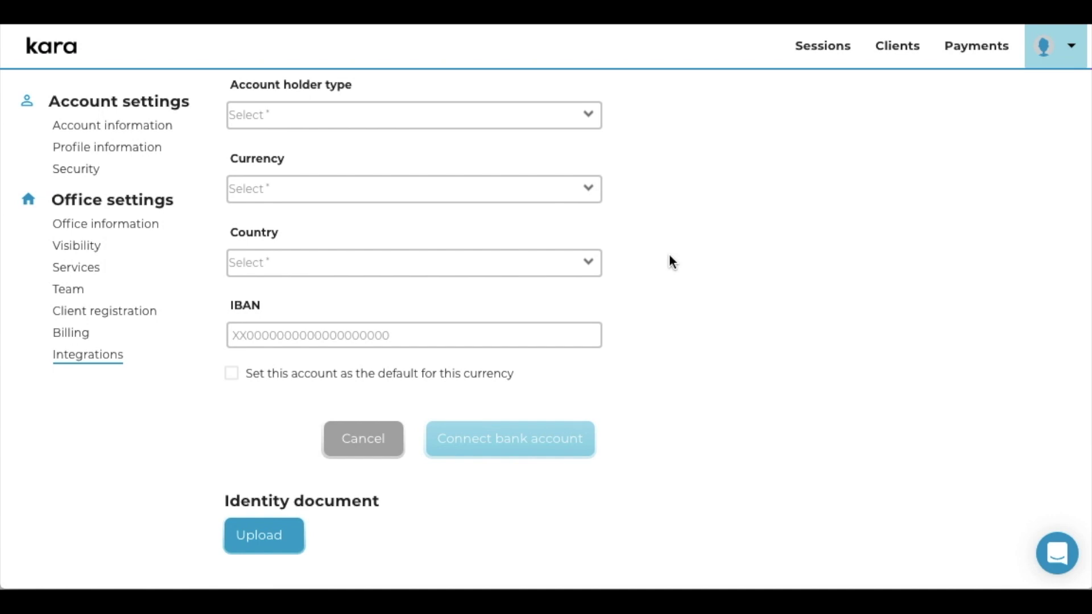
scroll(666, 252, "up", 2)
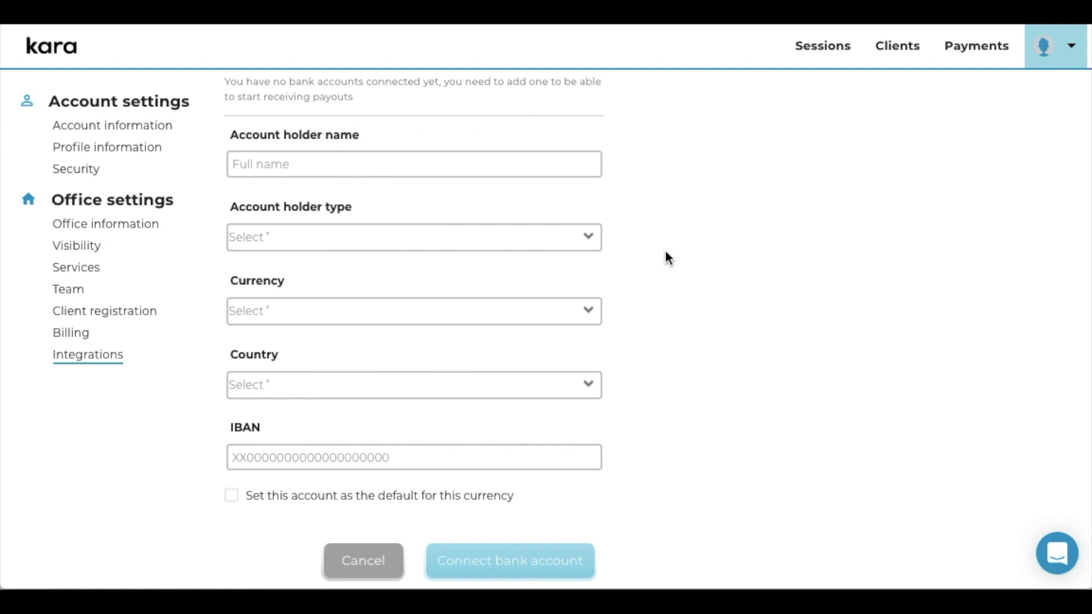
left_click(432, 163)
Enter the account holder's name, with holder type Individual and currency DKK.
key("Tab")
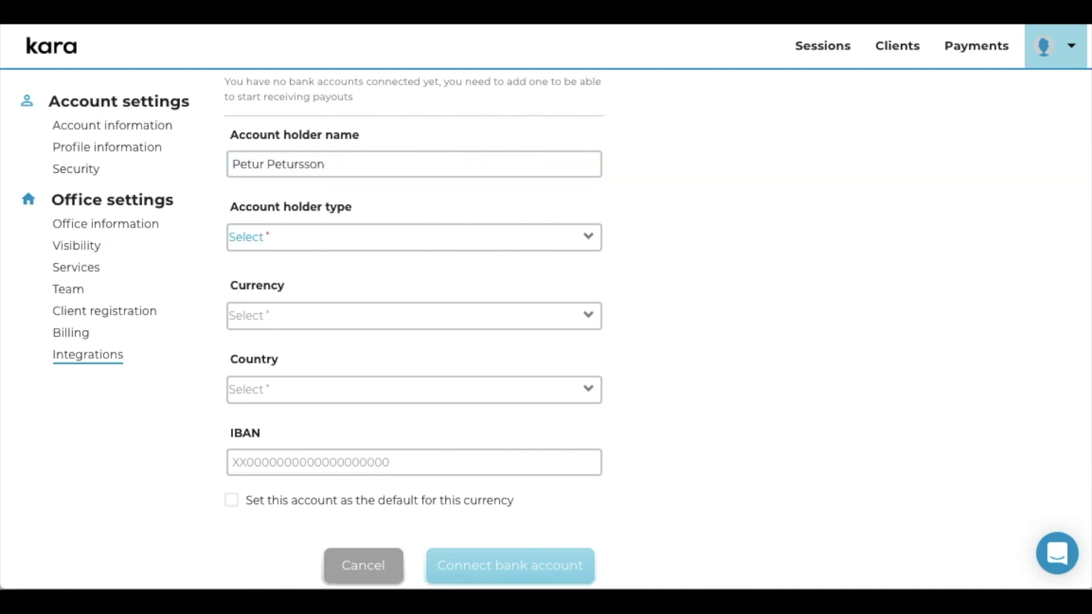
left_click(378, 243)
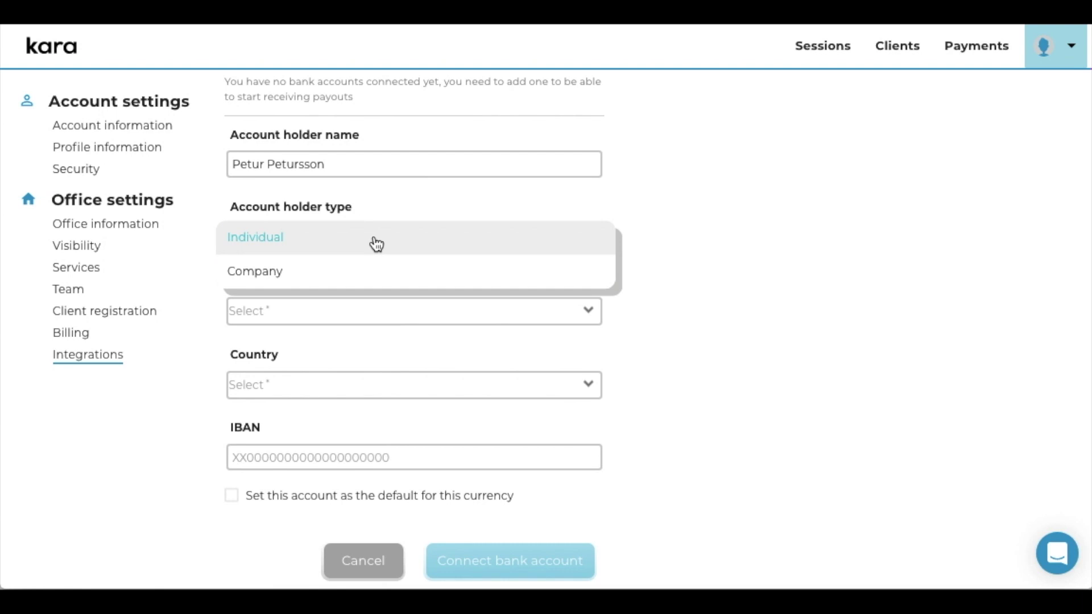
left_click(312, 249)
left_click(302, 316)
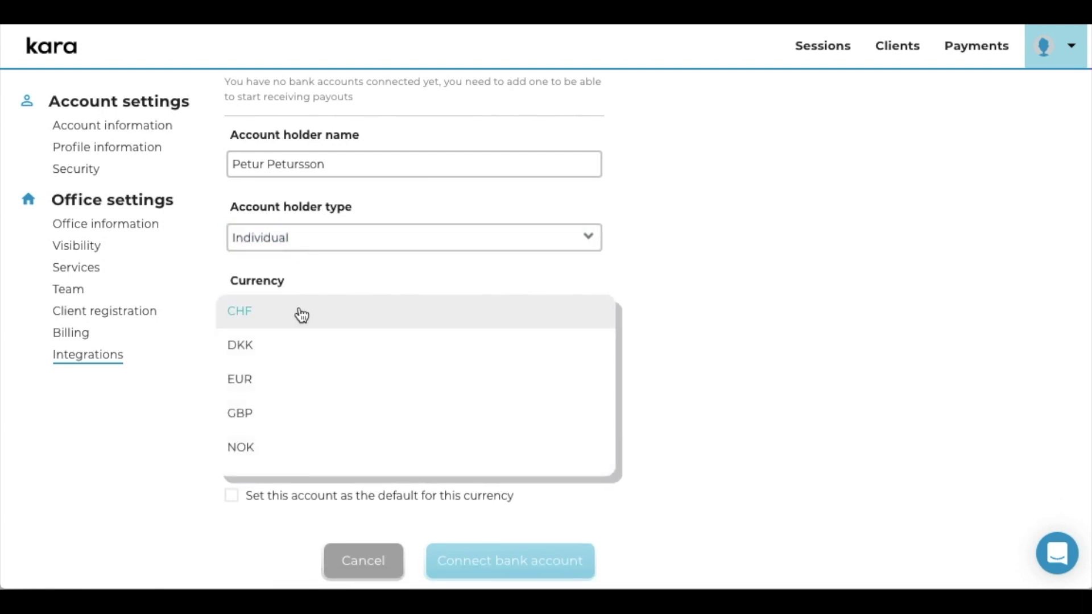
left_click(286, 364)
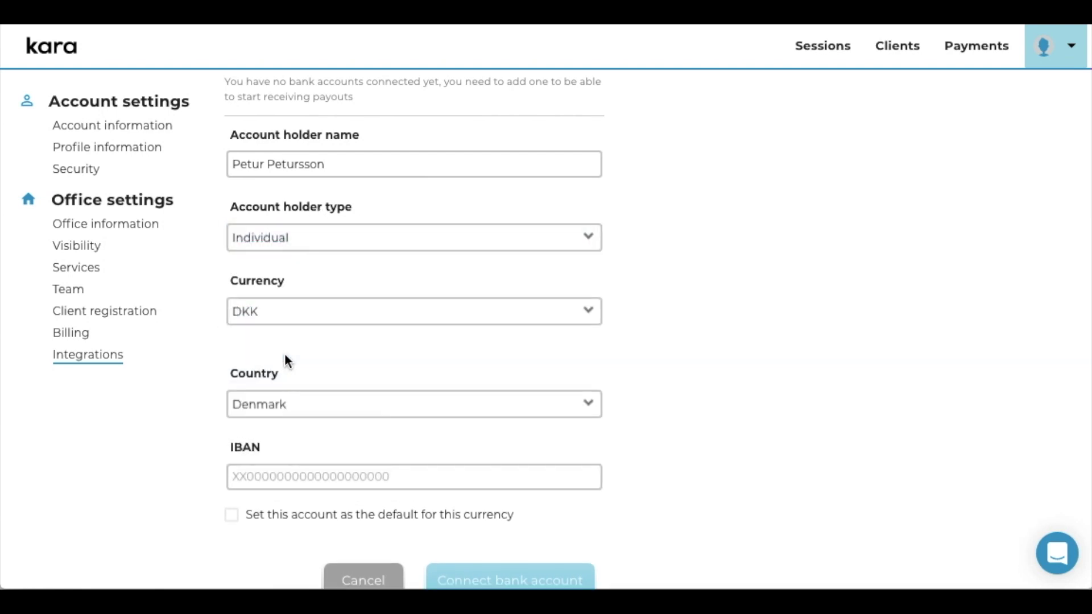
Paste the IBAN, make the account the default for DKK, and submit it.
left_click(291, 461)
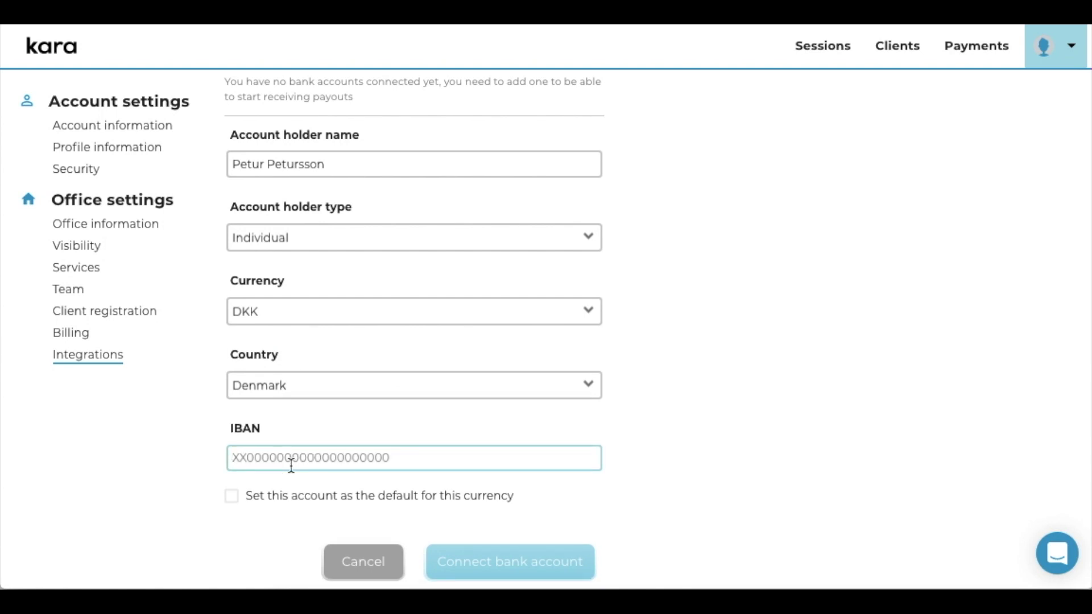
key("ctrl+v")
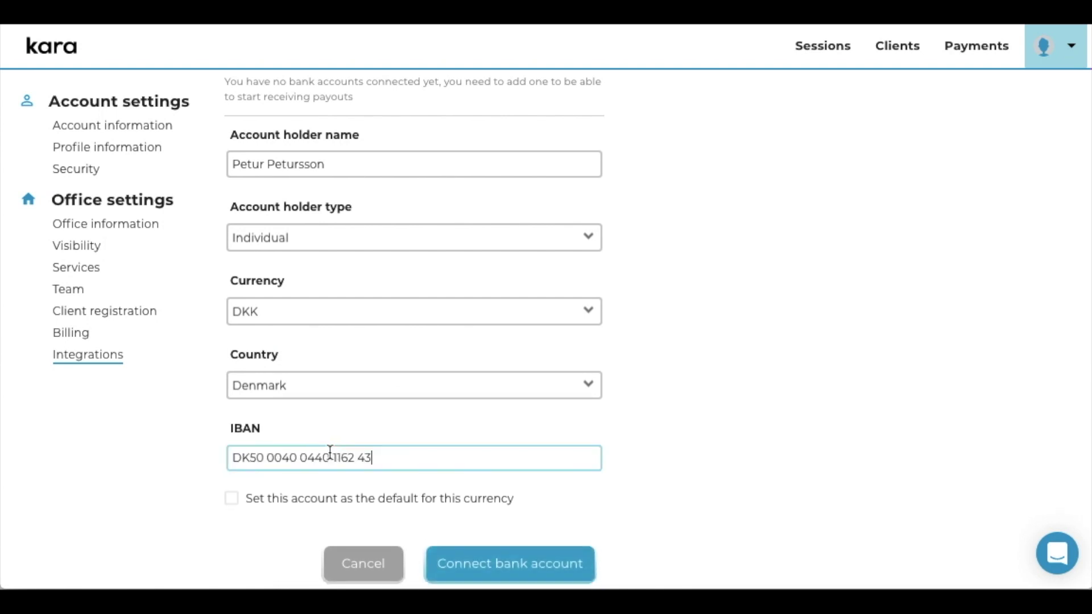
left_click(236, 499)
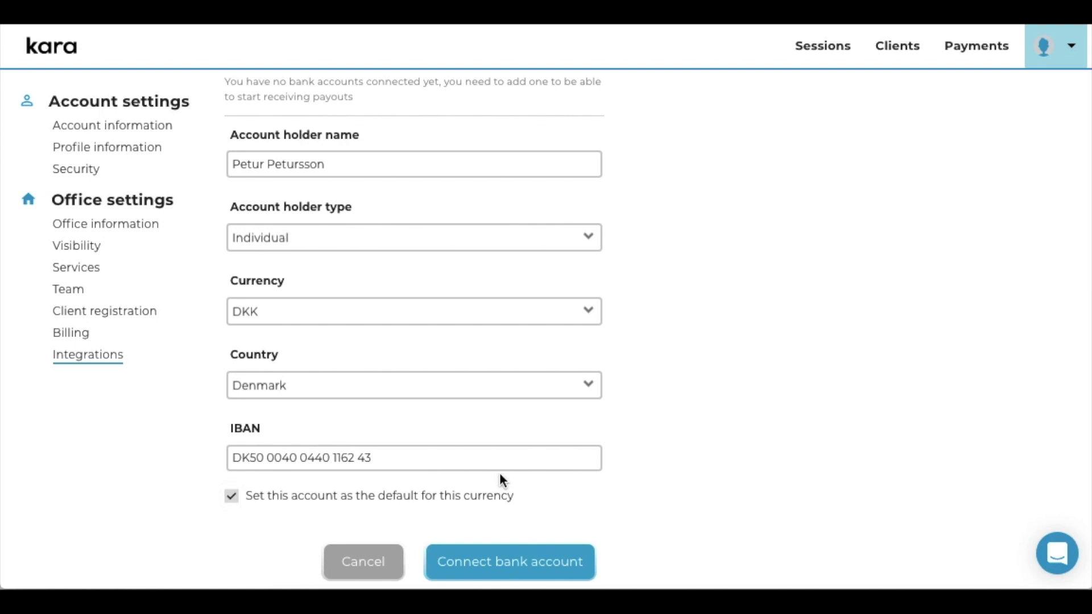
left_click(487, 563)
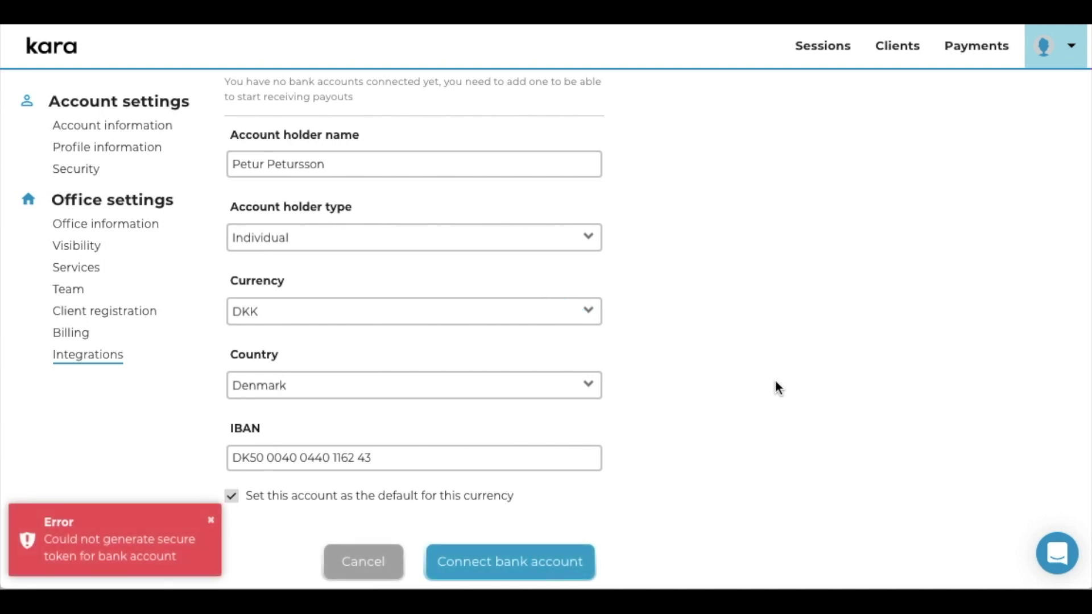
Remove the four spaces from the IBAN and resubmit the bank account.
scroll(717, 417, "down", 2)
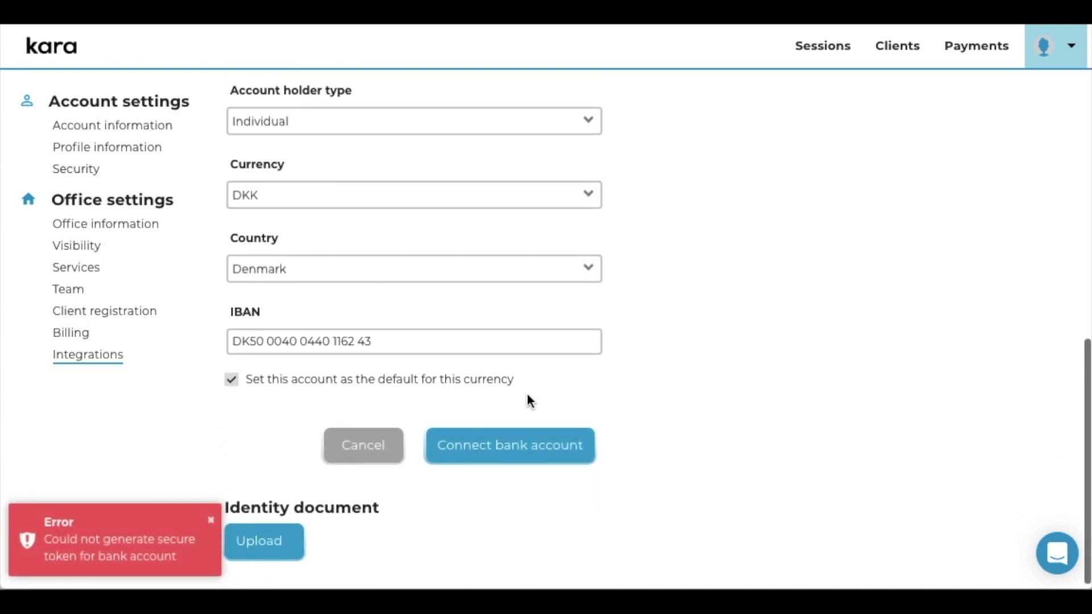
left_click(268, 341)
key("BackSpace")
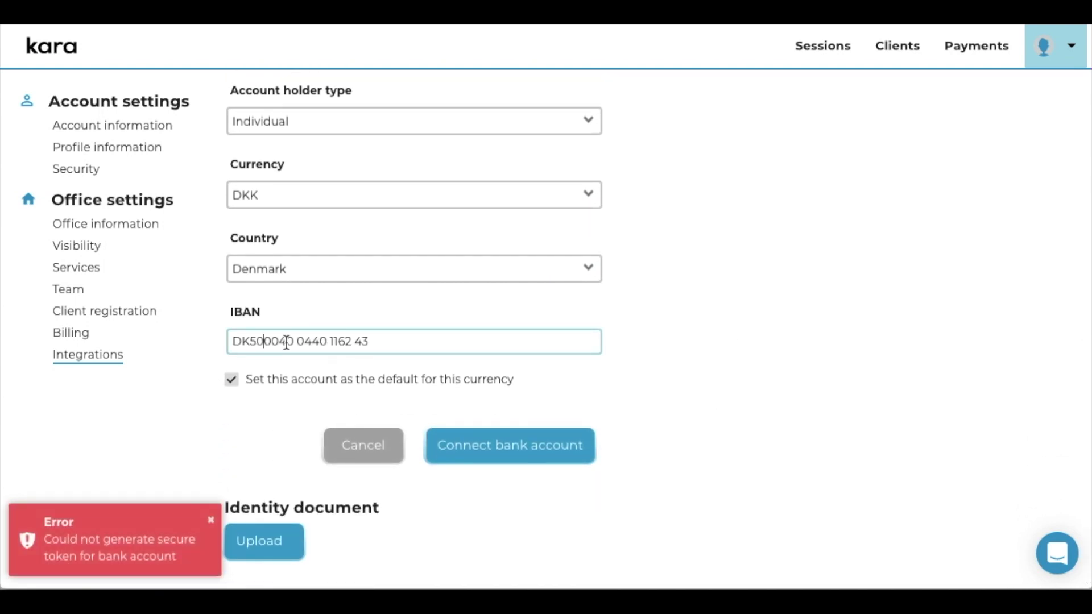
left_click(297, 344)
key("BackSpace")
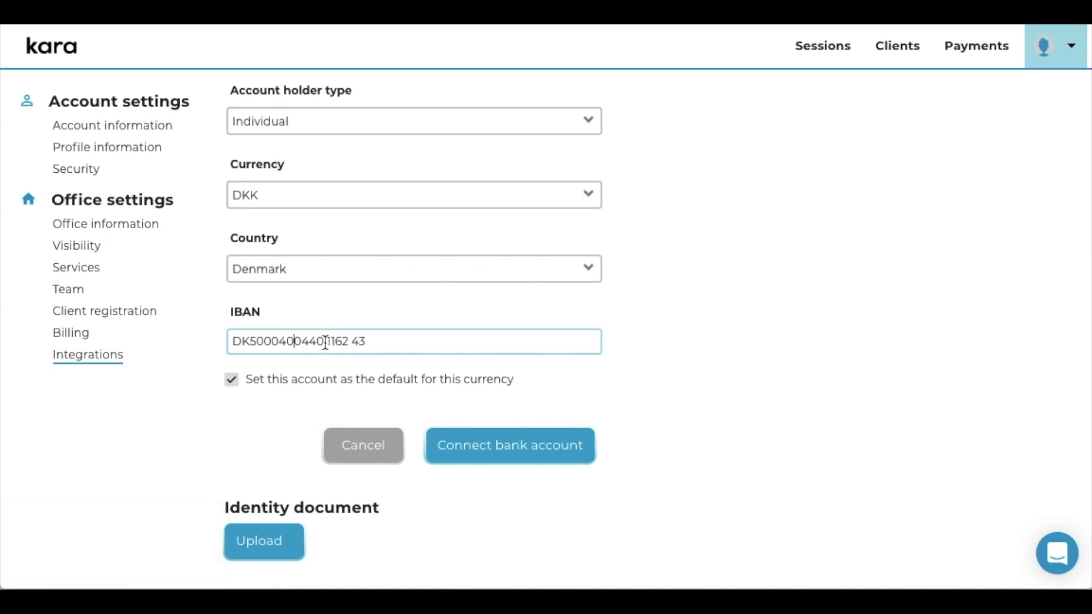
left_click(328, 342)
key("BackSpace")
left_click(347, 342)
key("BackSpace")
left_click(473, 435)
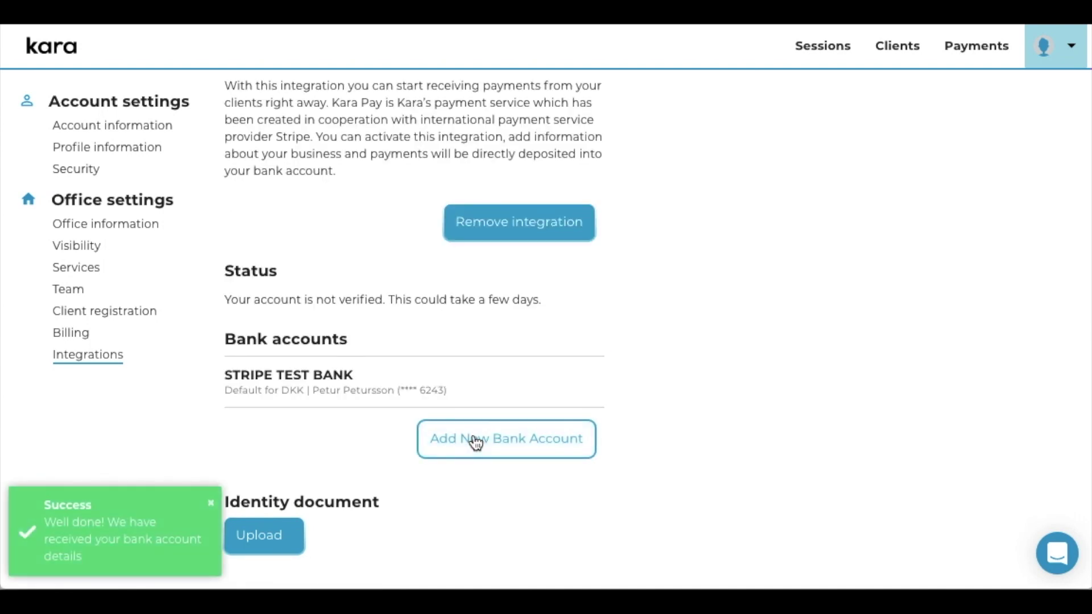
Confirm STRIPE TEST BANK is listed as the DKK default account and review the page.
left_click(500, 427)
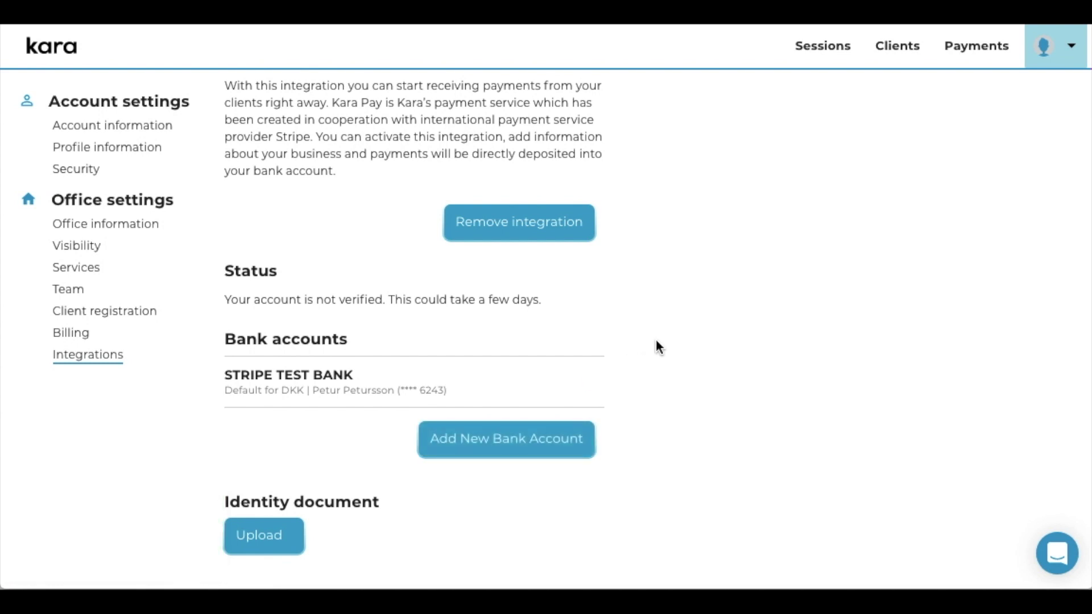
scroll(659, 346, "up", 3)
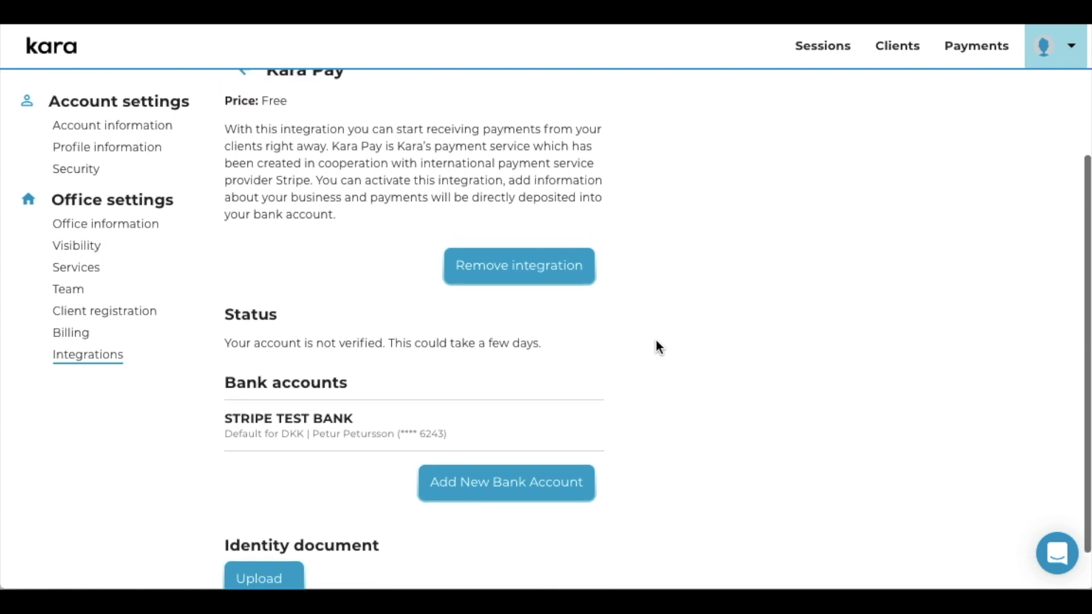